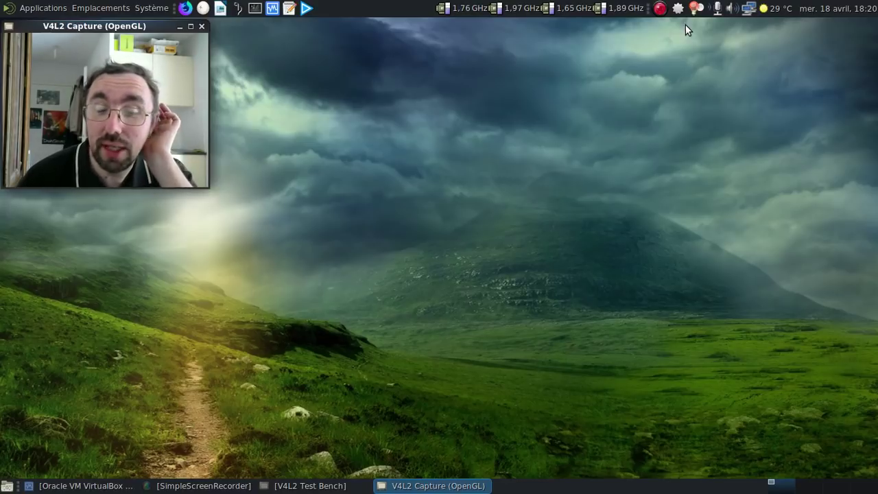
Start the Partition Magic virtual machine in VirtualBox and launch Norton PartitionMagic 8.0 in Windows XP.
click(70, 487)
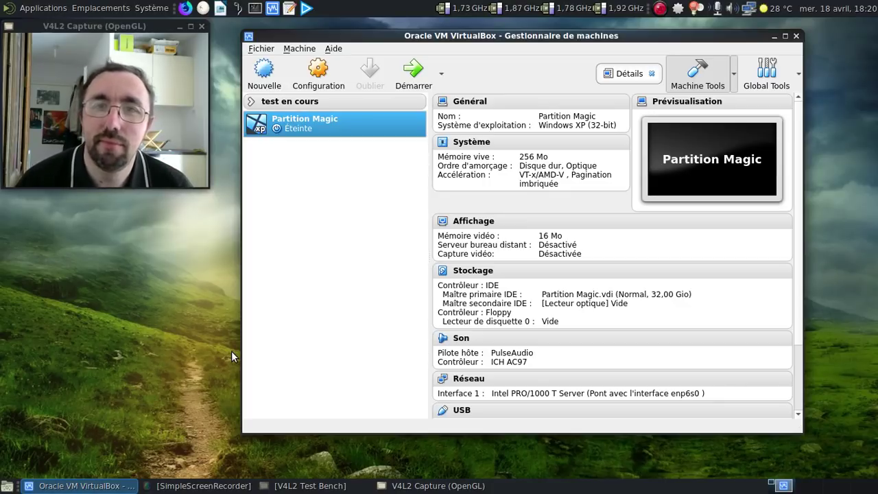
click(414, 74)
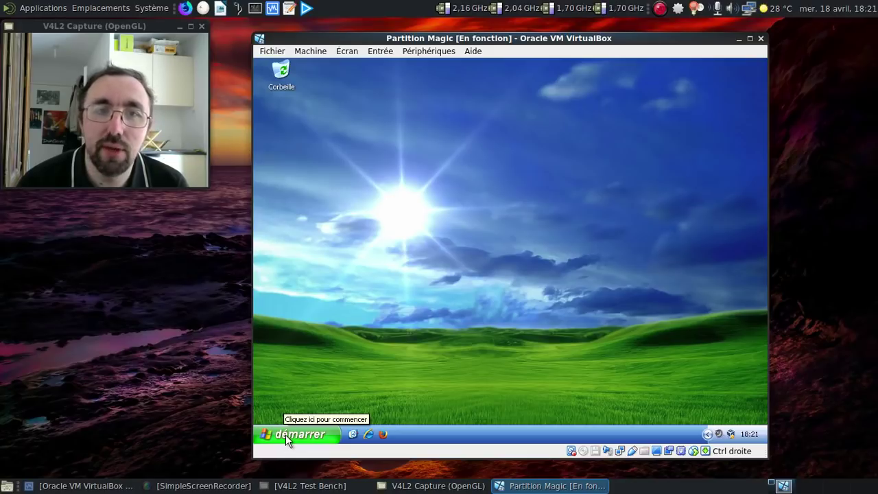
click(309, 435)
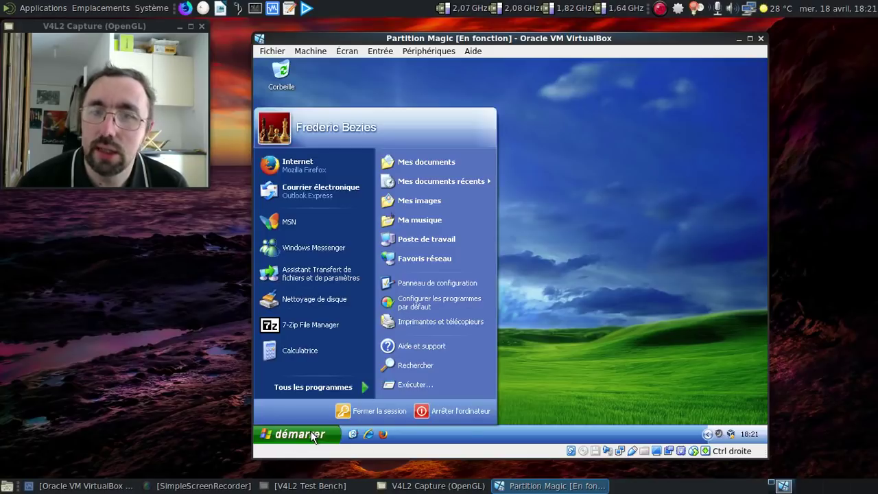
click(324, 386)
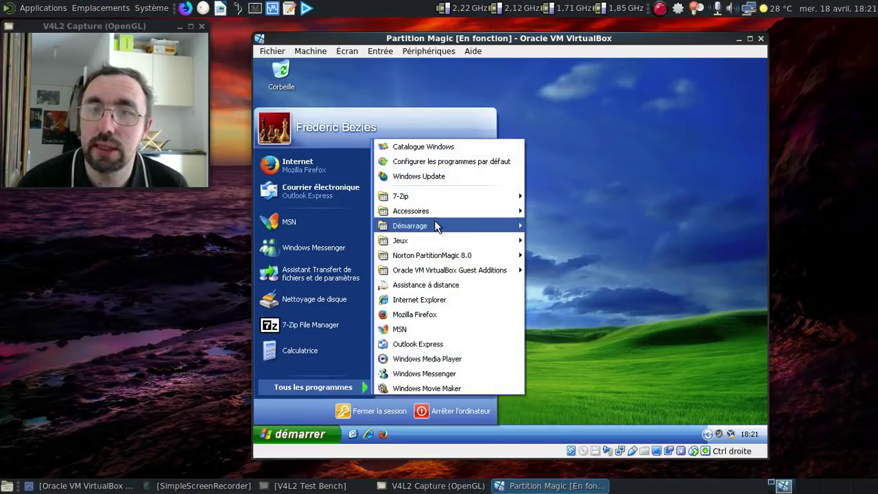
mouse_move(439, 255)
mouse_move(538, 258)
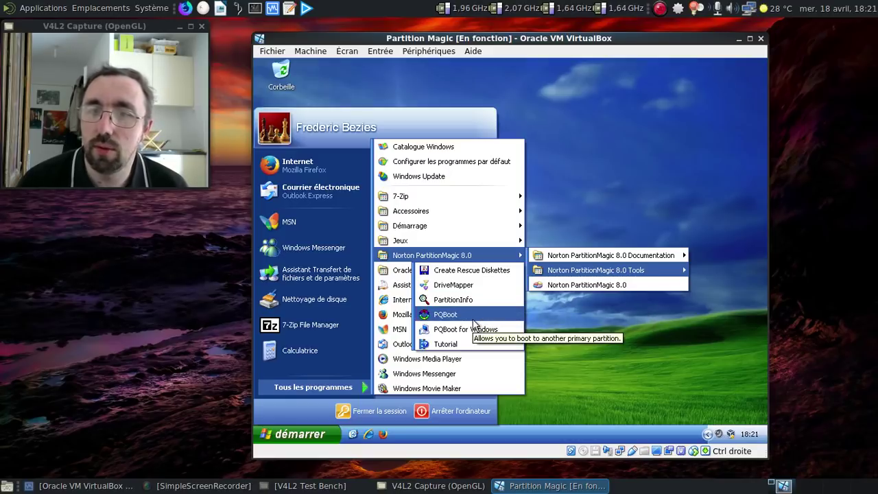
click(602, 282)
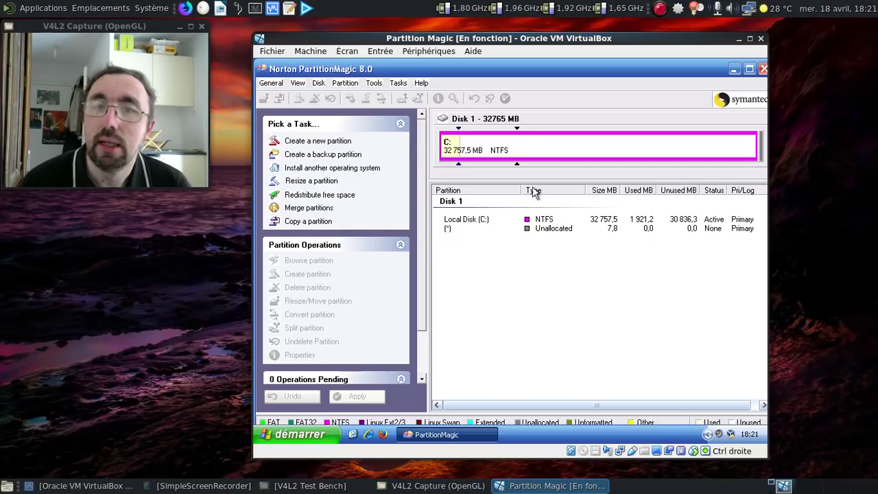
Create a new logical NTFS partition of 15233,5 MB after C: with drive letter E:, using the Create New Partition wizard.
click(342, 142)
click(570, 358)
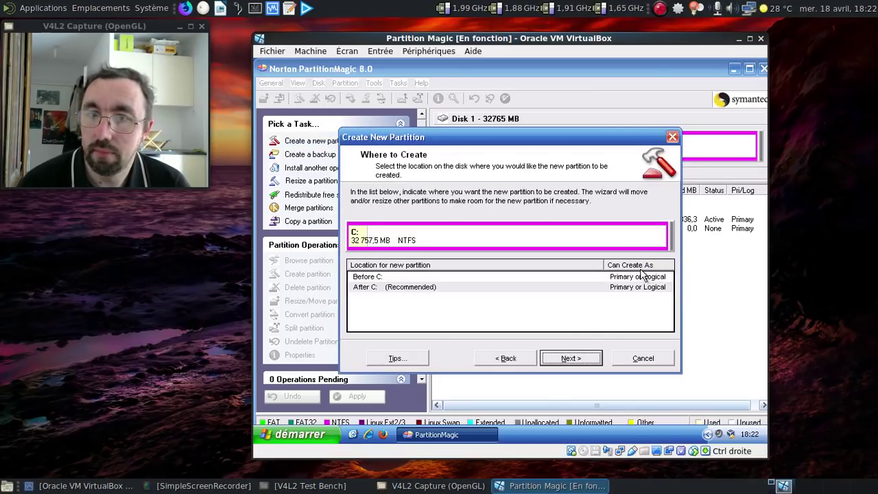
click(571, 358)
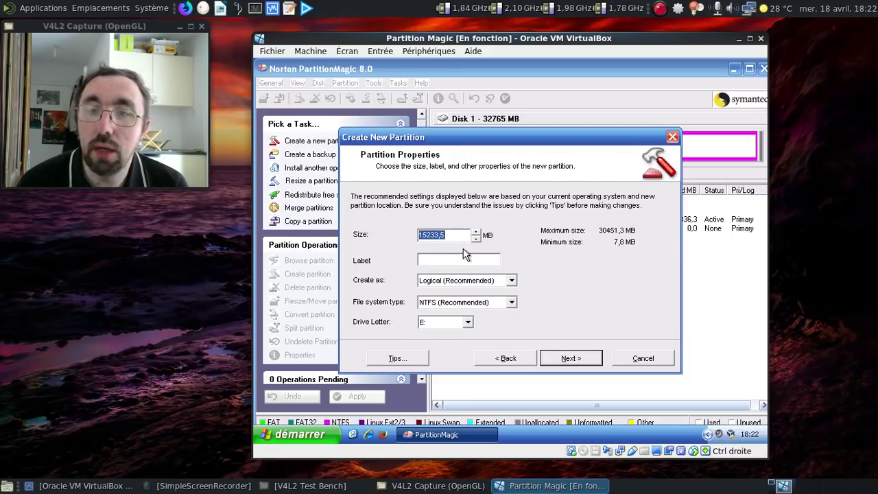
click(512, 302)
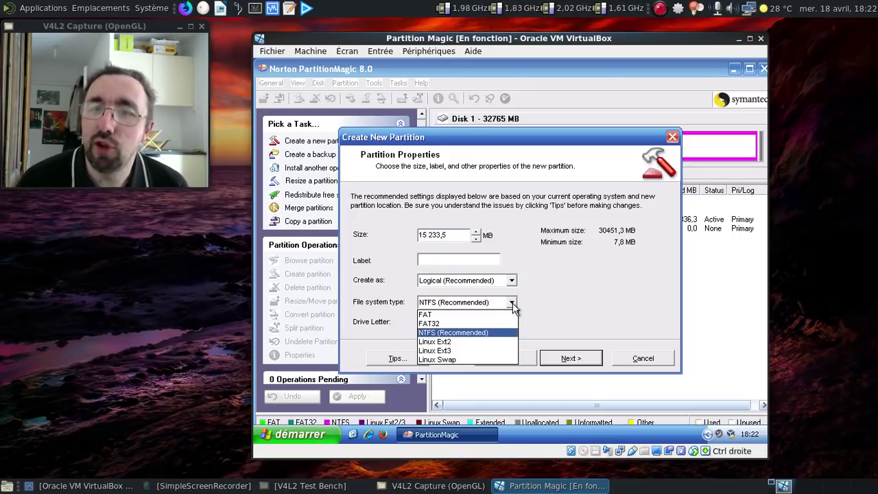
click(486, 332)
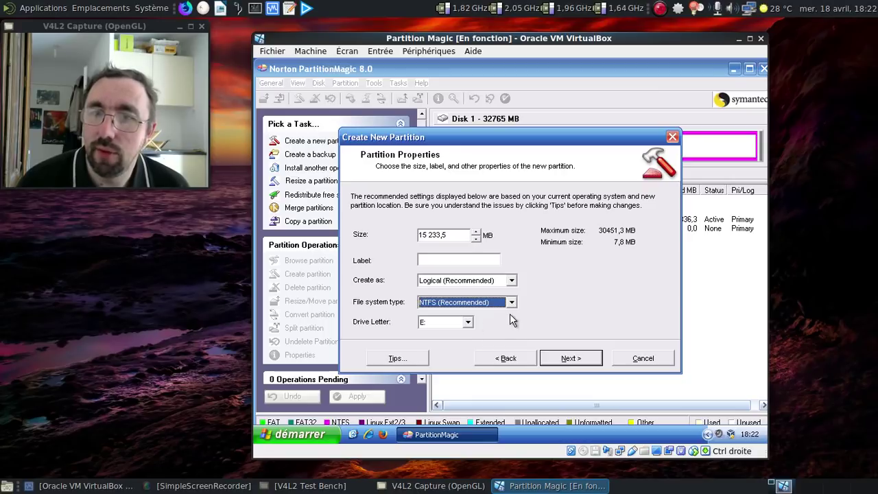
click(568, 360)
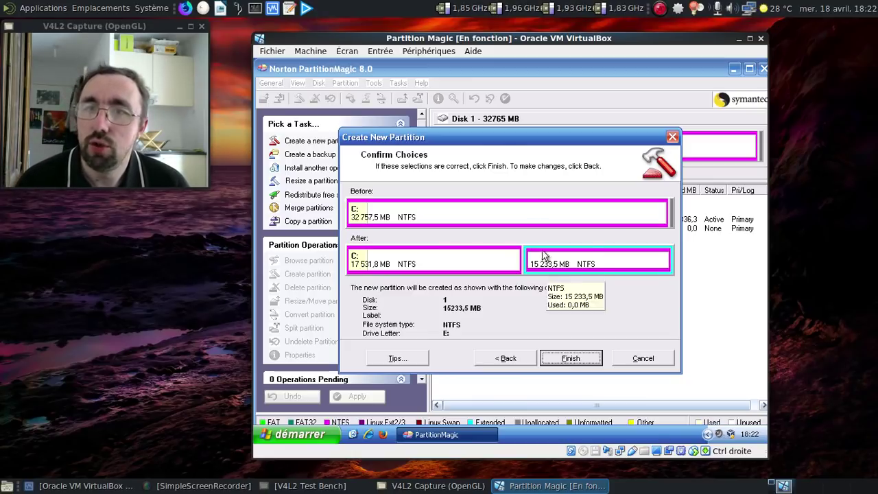
drag(492, 137, 555, 140)
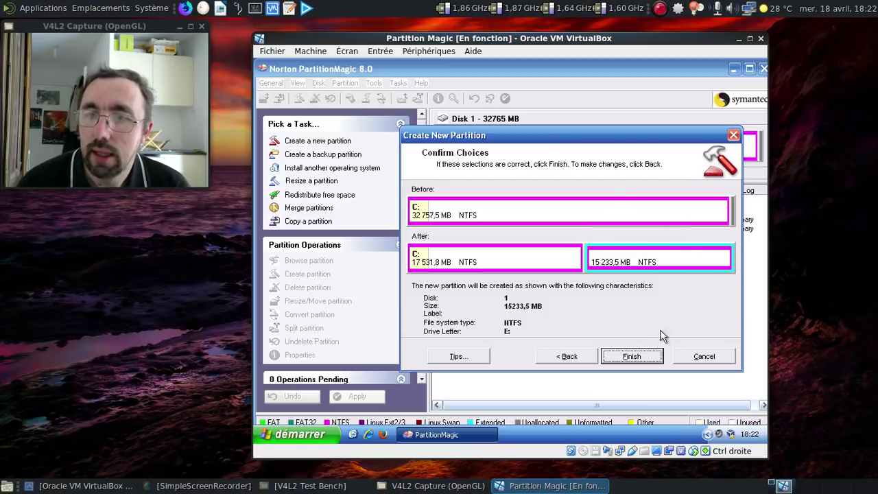
click(632, 356)
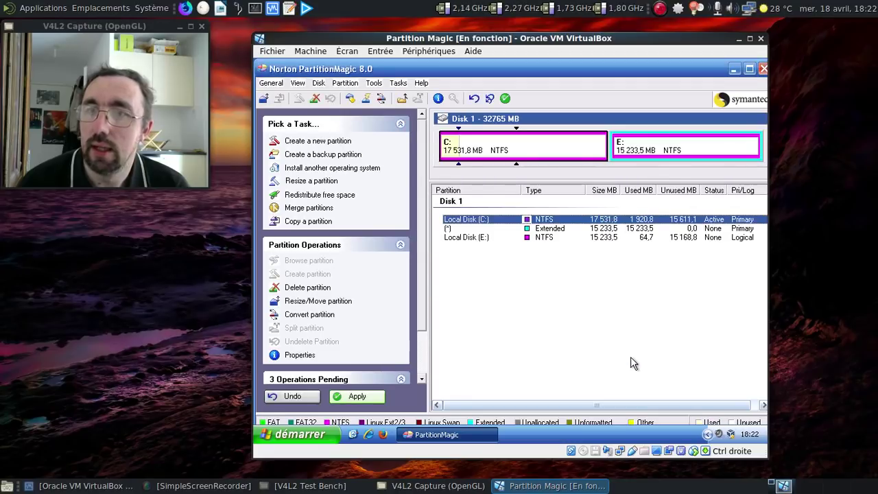
Apply the pending partition operations and accept the reboot needed to carry them out.
click(505, 100)
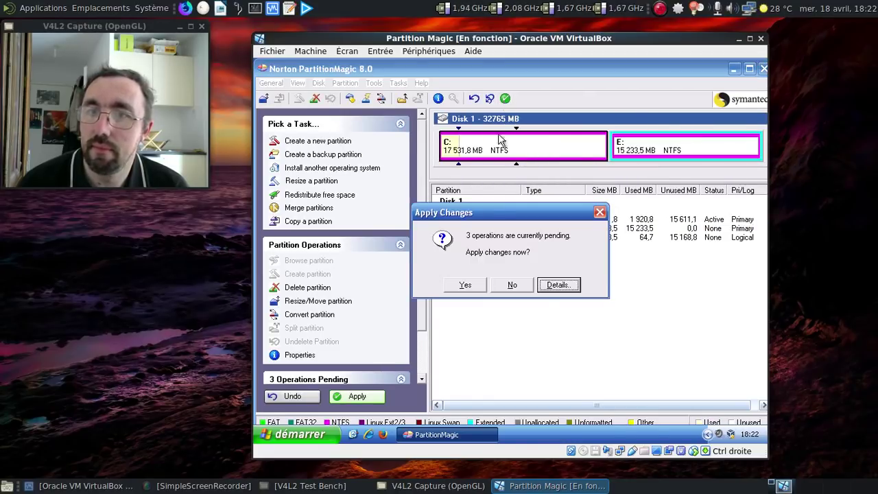
click(461, 285)
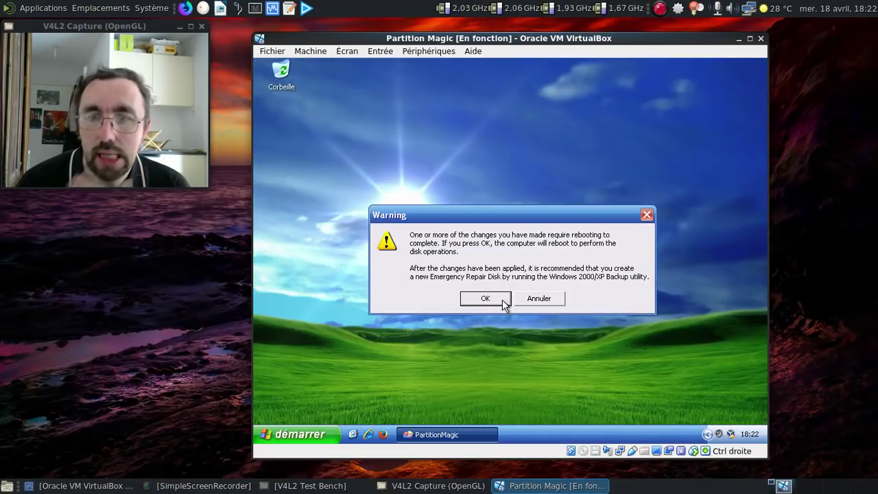
click(502, 300)
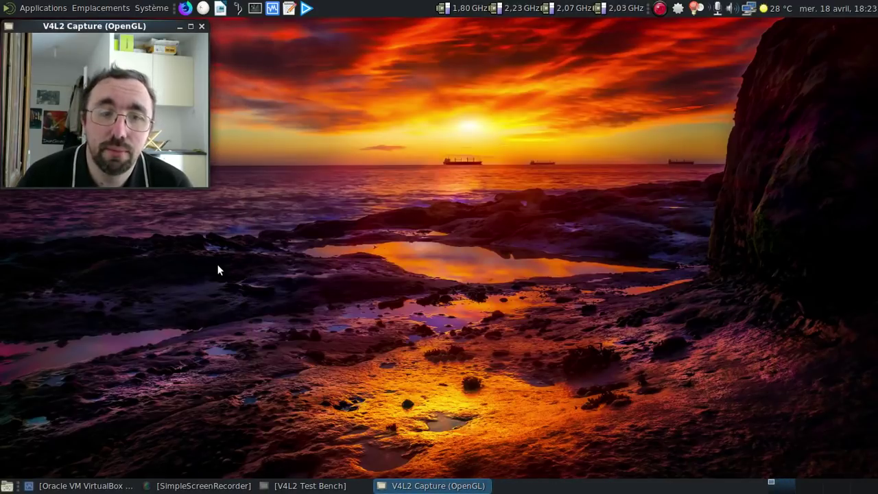
Start the Partition Magic virtual machine again from the VirtualBox manager and minimise the manager window.
click(97, 485)
click(404, 88)
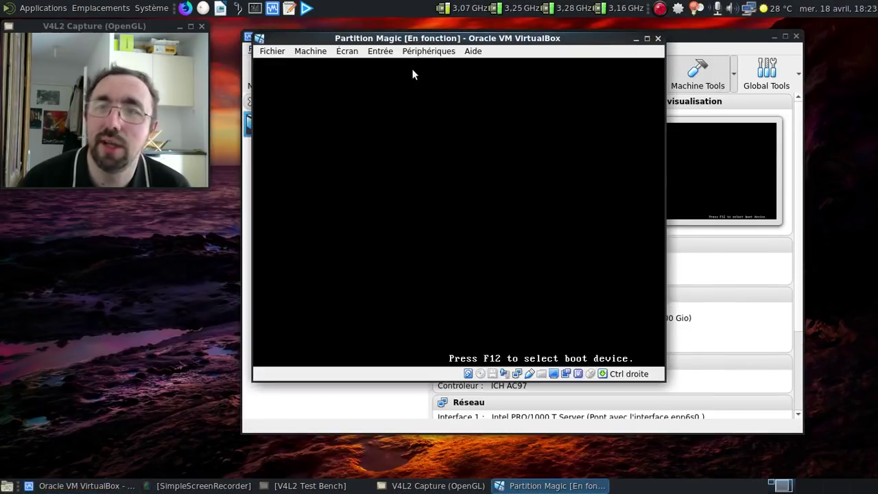
click(781, 36)
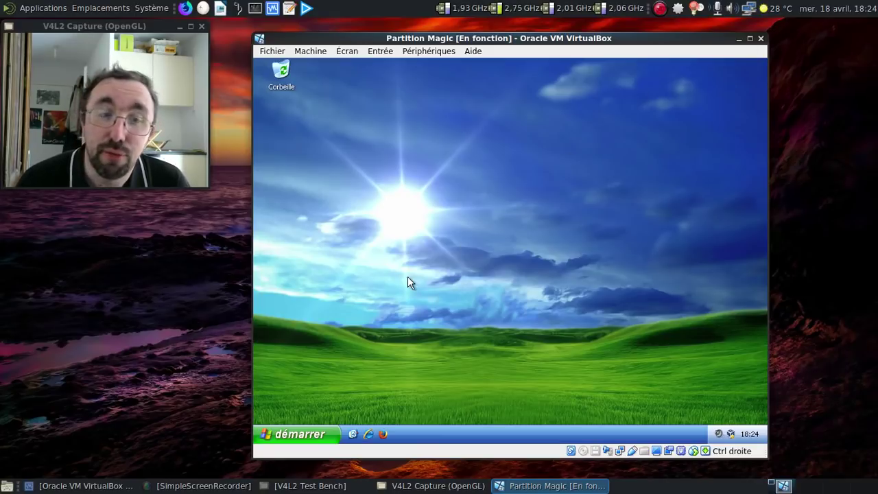
Open Poste de travail in Windows and turn on its status bar.
click(318, 433)
click(318, 433)
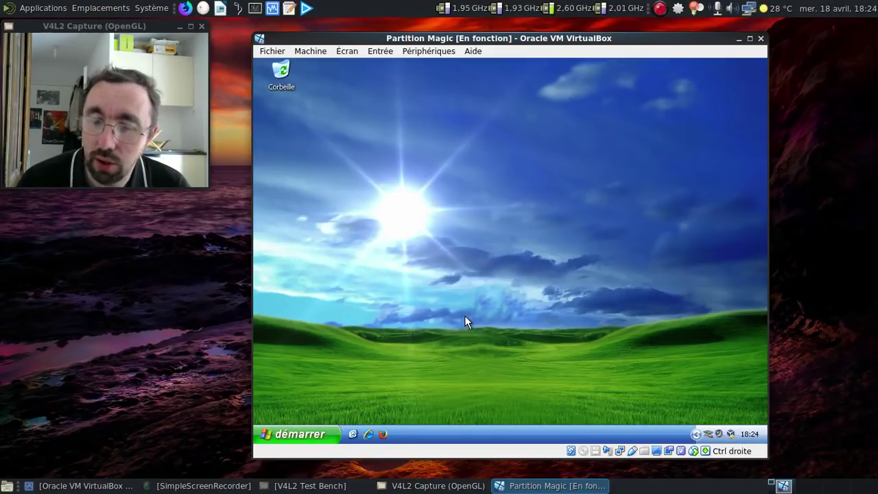
key(super+e)
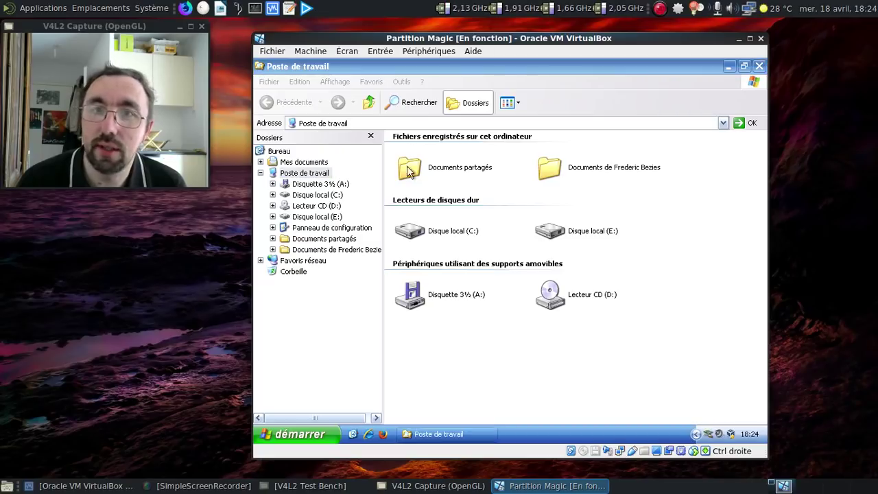
click(334, 81)
click(346, 106)
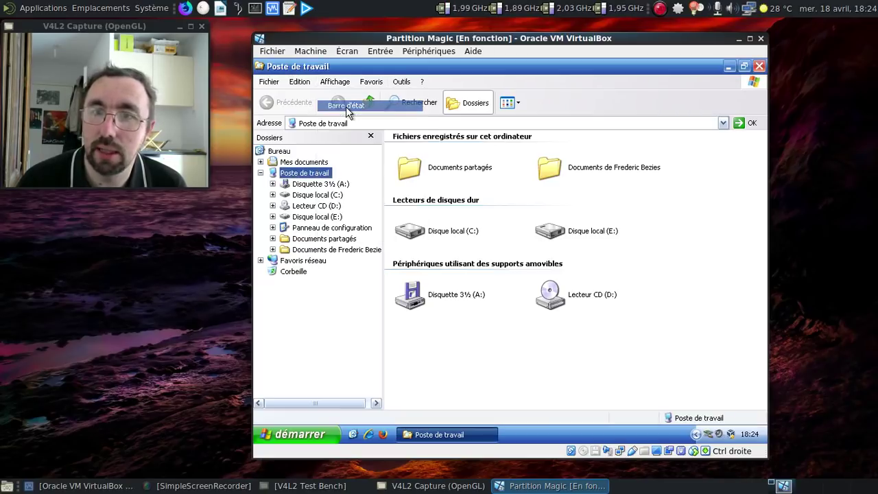
Check the free space and total size of local disks C: and E:, and close Poste de travail.
click(439, 231)
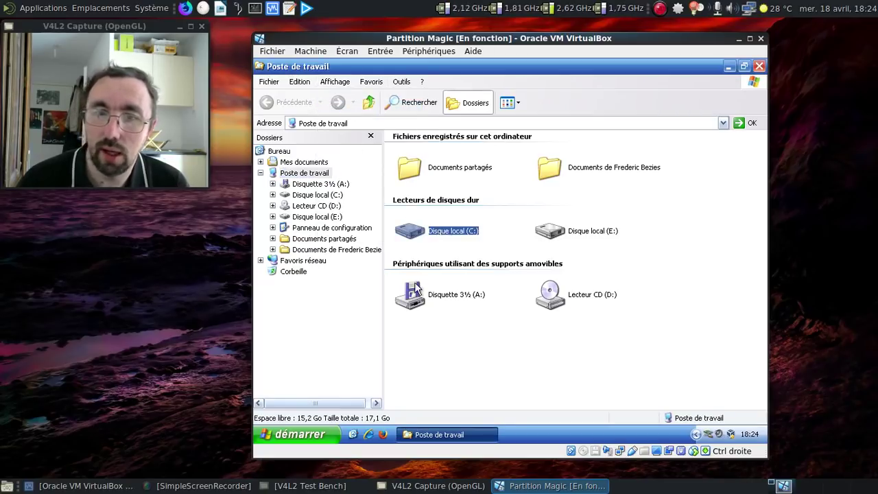
click(562, 235)
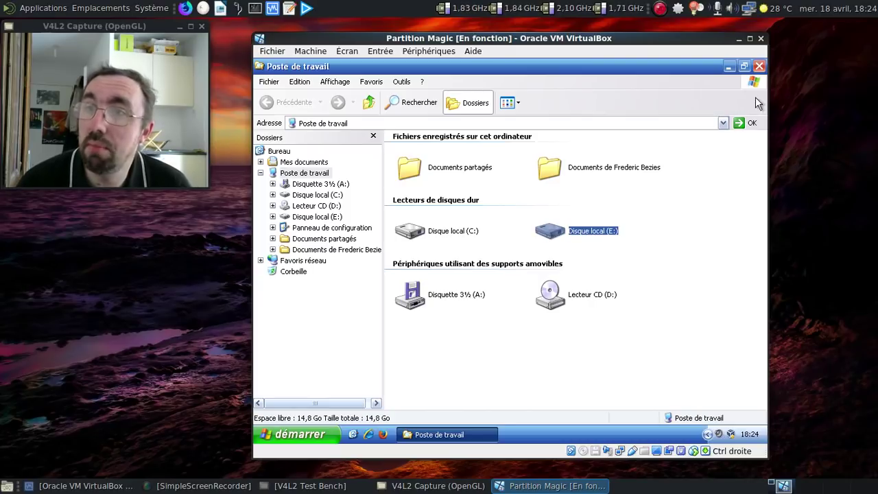
click(759, 66)
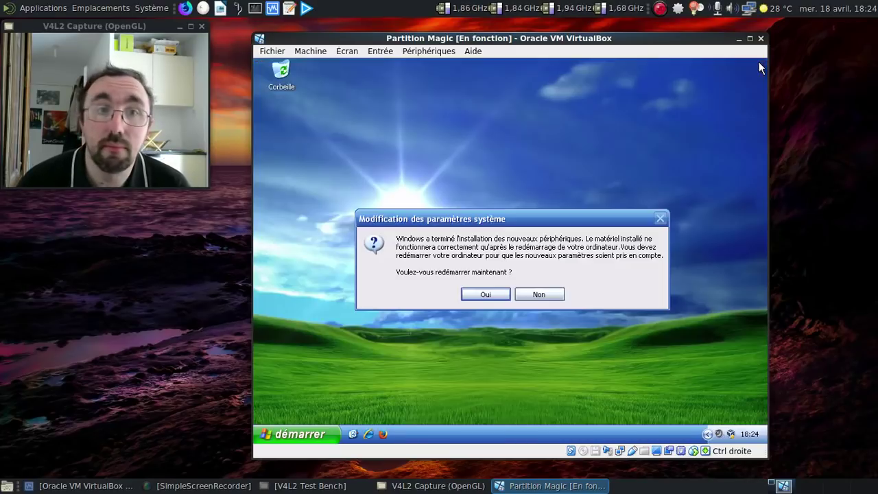
Decline restarting Windows for the new hardware and launch Norton PartitionMagic 8.0 again.
click(540, 295)
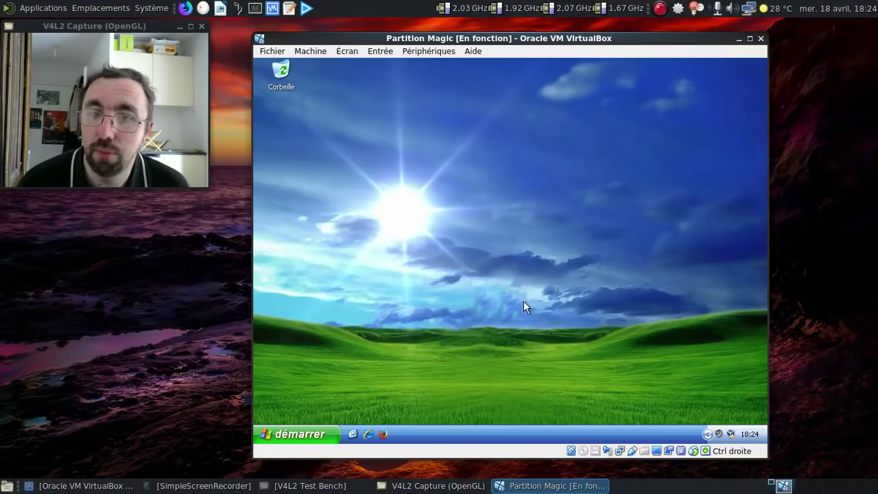
click(307, 434)
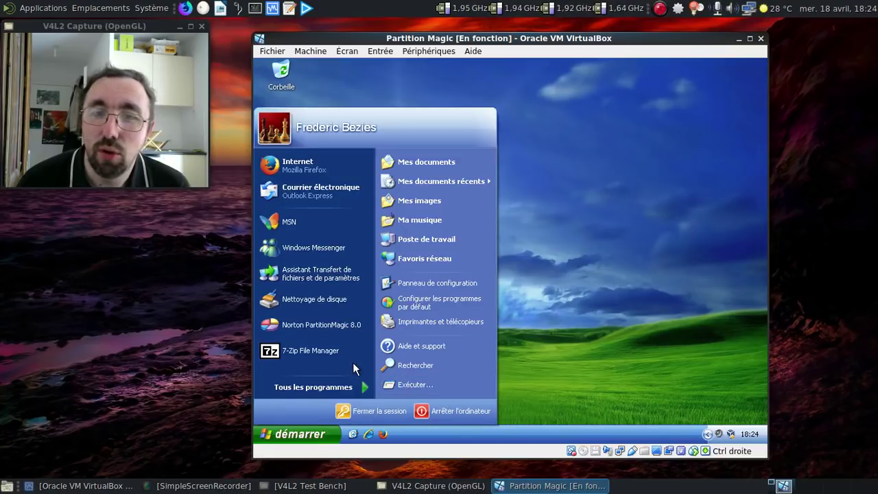
mouse_move(354, 384)
mouse_move(489, 257)
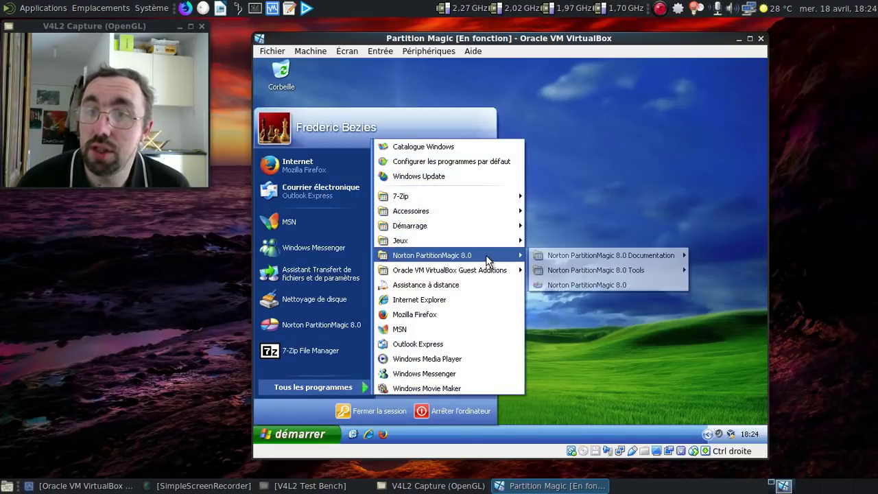
click(580, 282)
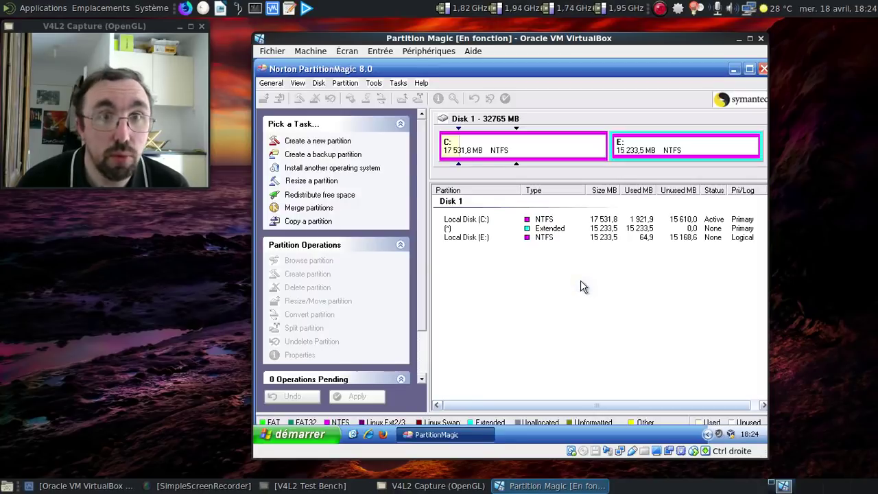
Merge partition E: into C: with the Merge Partitions wizard, putting the contents of E: in a folder named toto.
click(321, 210)
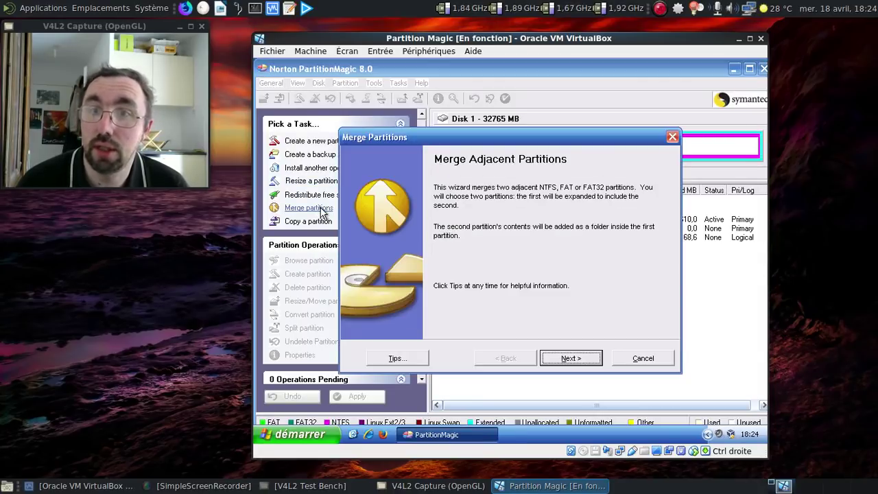
click(570, 360)
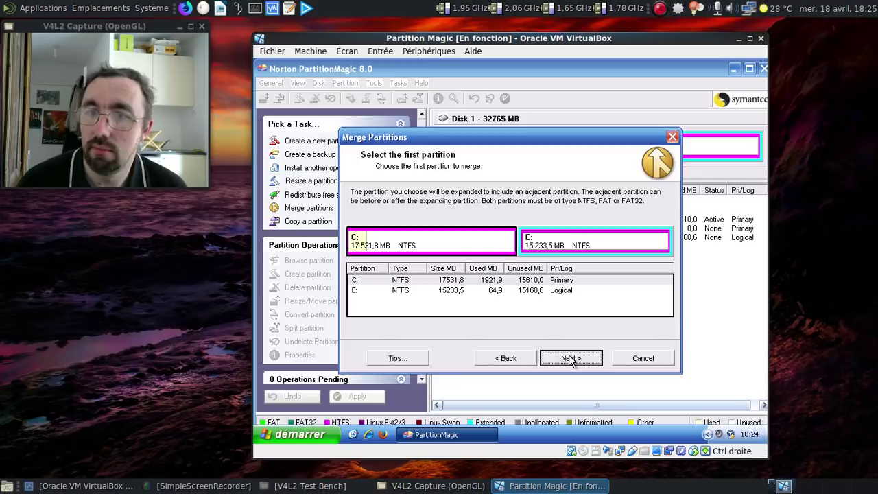
click(570, 359)
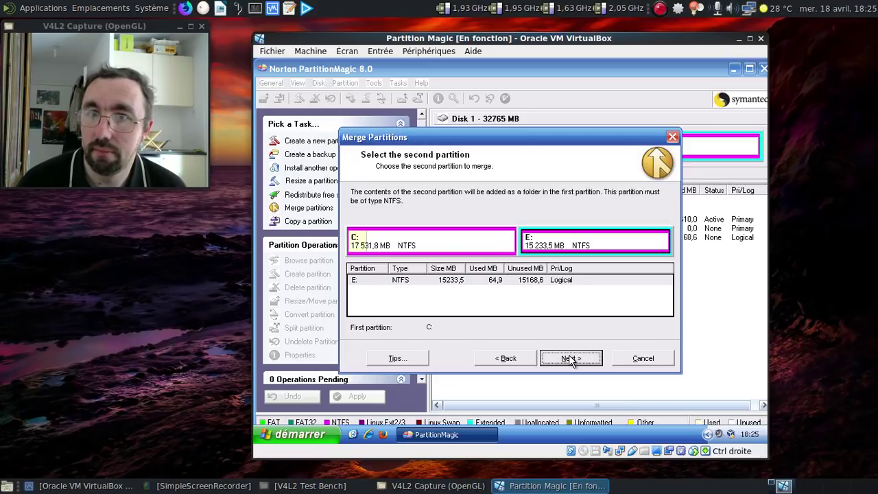
click(571, 359)
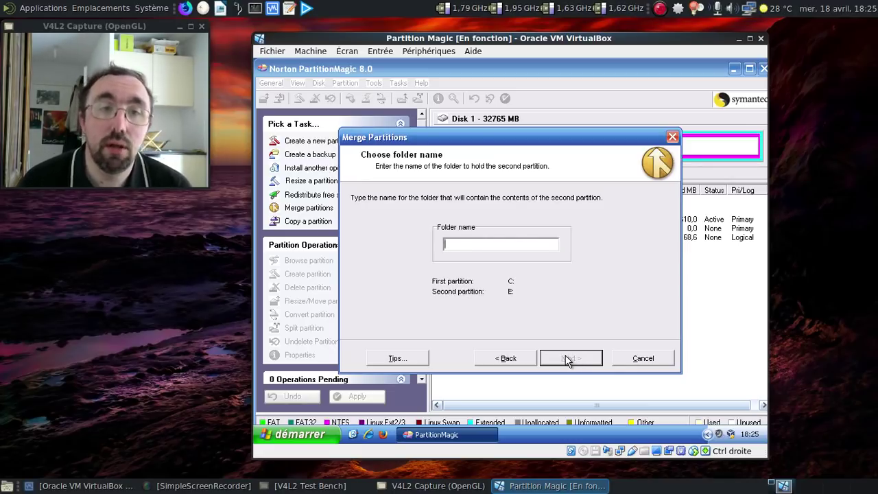
text(E)
key(BackSpace)
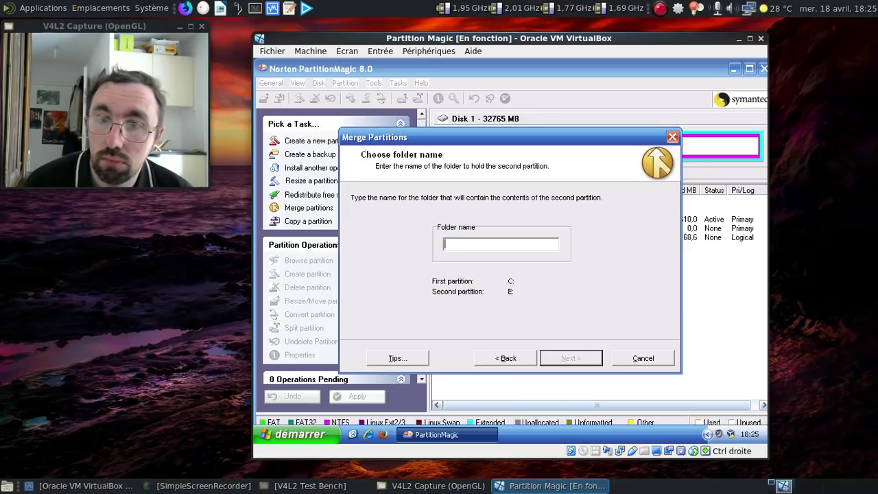
text(toto)
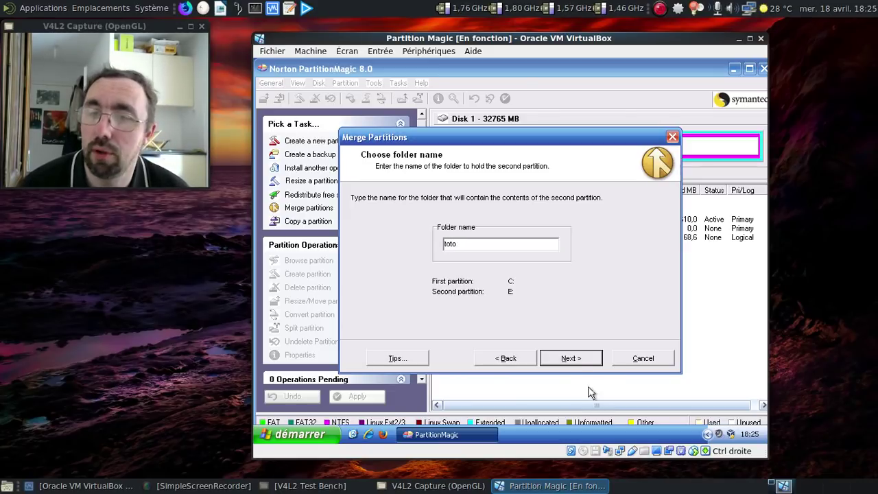
click(577, 359)
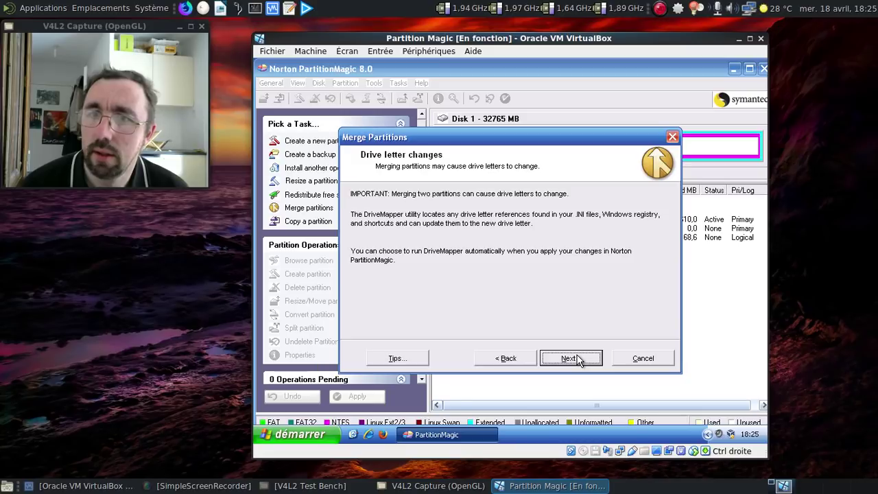
click(578, 359)
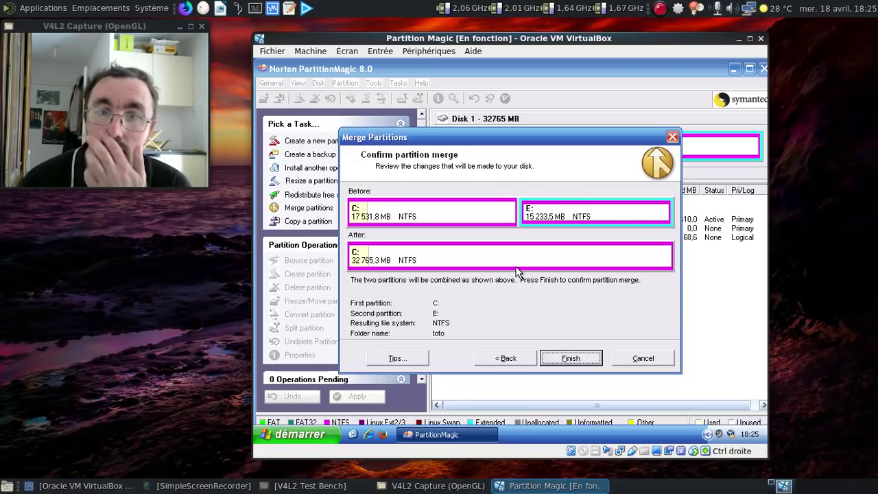
click(563, 359)
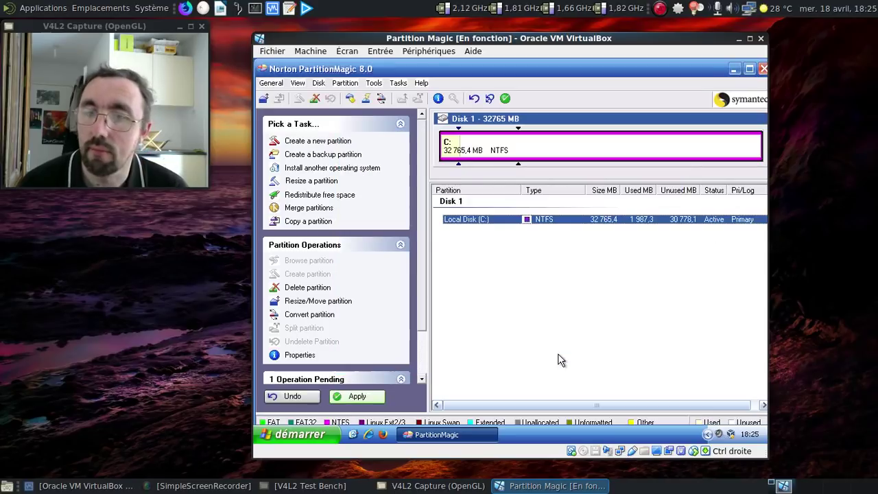
Apply the pending merge, accept the reboot and let DriveMapper update the drive letter references.
click(506, 100)
click(466, 286)
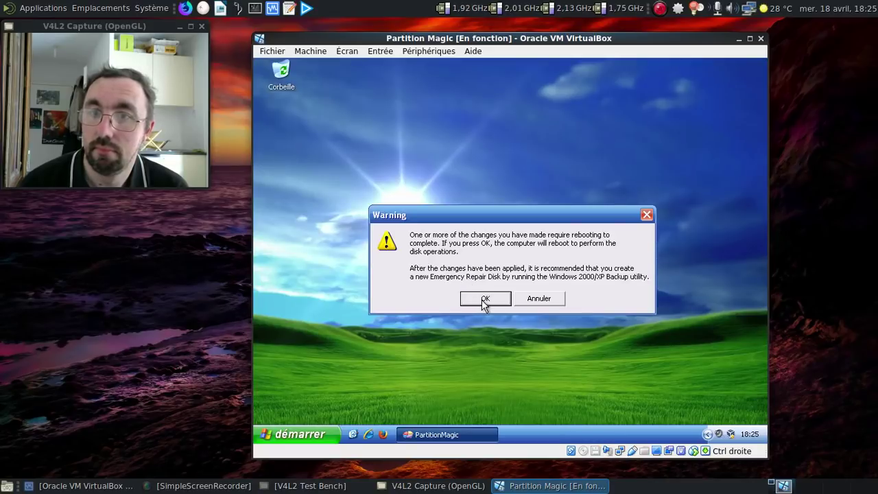
click(495, 304)
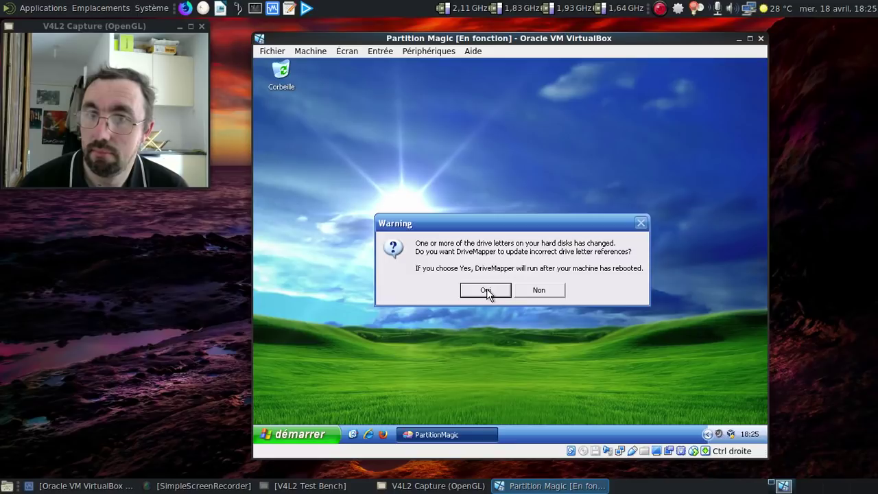
click(486, 291)
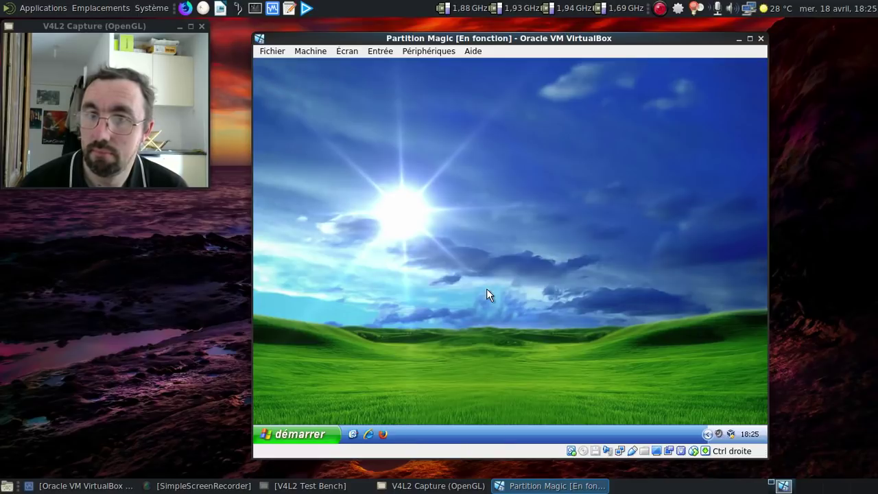